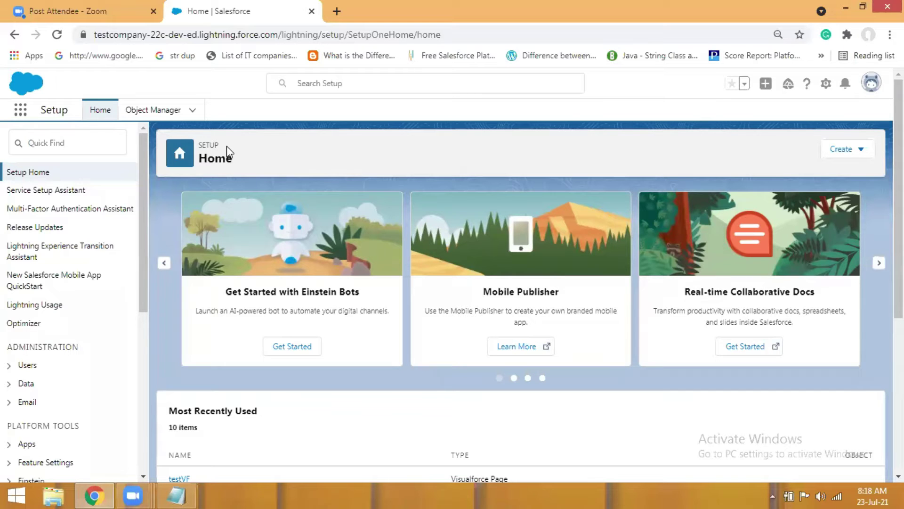
- Search the Setup menu for "process builder" and for "workflow"
left_click(90, 147)
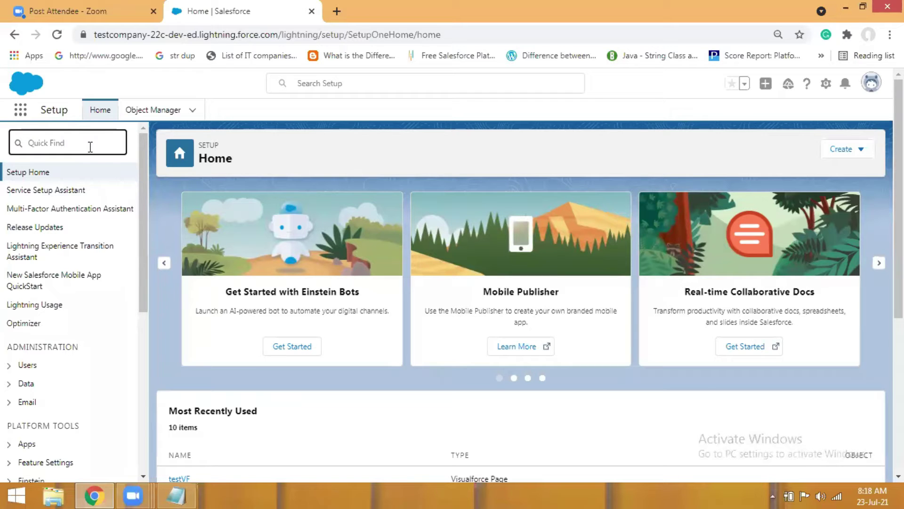
type("process builder")
key("BackSpace")
key("BackSpace")
key("BackSpace")
key("BackSpace")
key("BackSpace")
key("BackSpace")
key("BackSpace")
key("BackSpace")
key("BackSpace")
key("BackSpace")
key("BackSpace")
key("BackSpace")
key("BackSpace")
key("BackSpace")
key("BackSpace")
type("workflow")
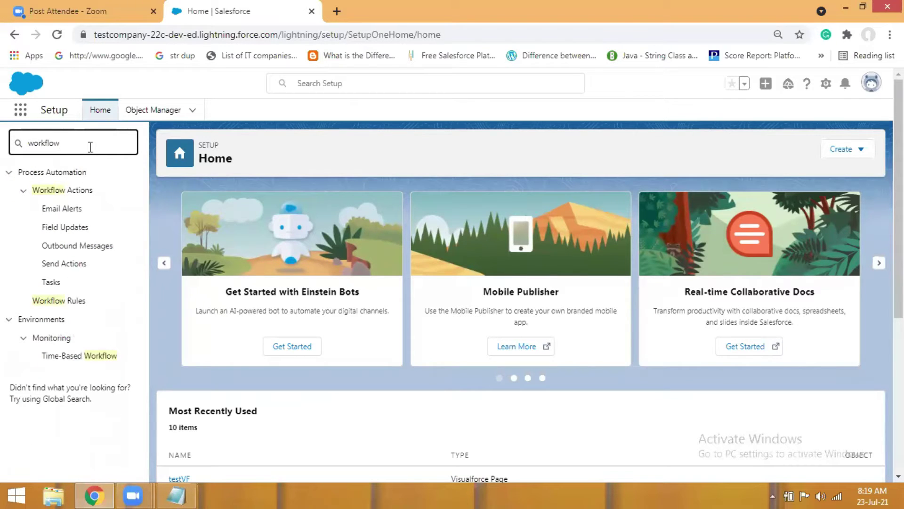
- Replace the Setup menu search with "flow" to list the flow-related automation tools
key("BackSpace")
key("BackSpace")
key("BackSpace")
key("BackSpace")
key("BackSpace")
key("BackSpace")
key("BackSpace")
key("BackSpace")
type("flow")
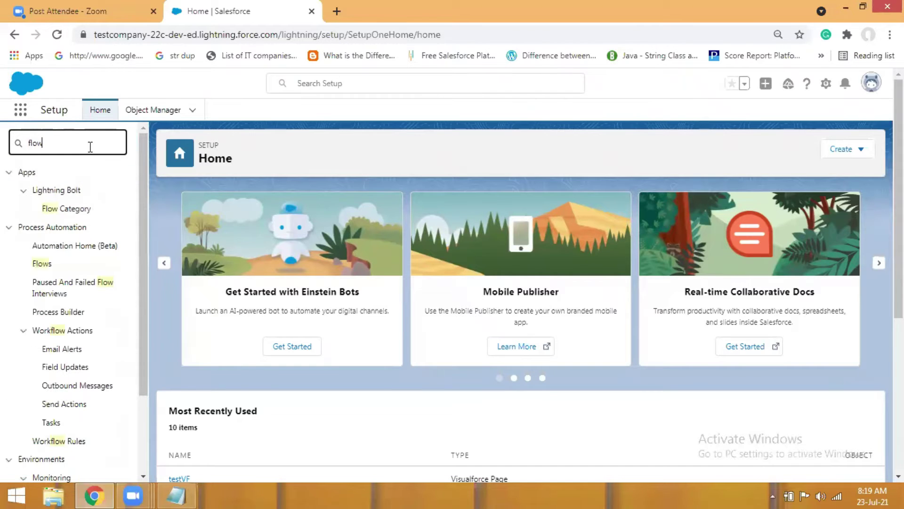
- Search the Setup menu for "approval" instead
key("BackSpace")
key("BackSpace")
key("BackSpace")
key("BackSpace")
type("approval")
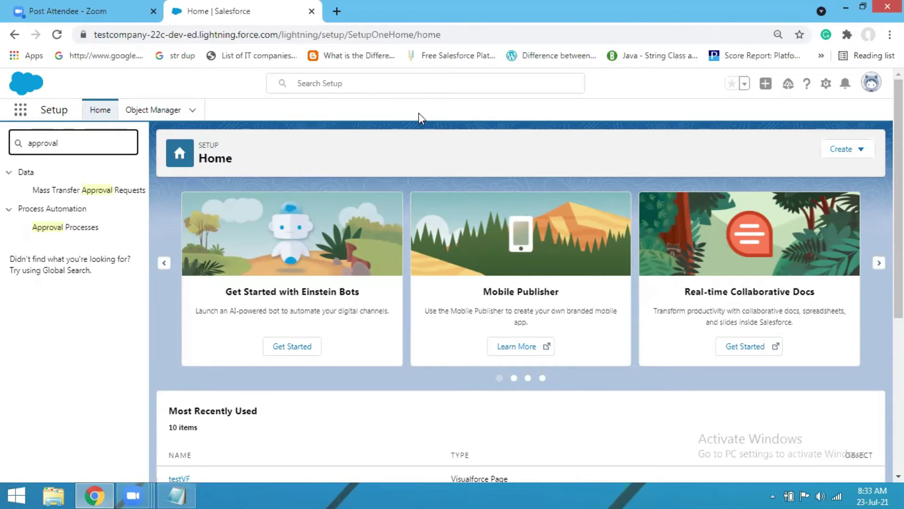
key("alt+Tab")
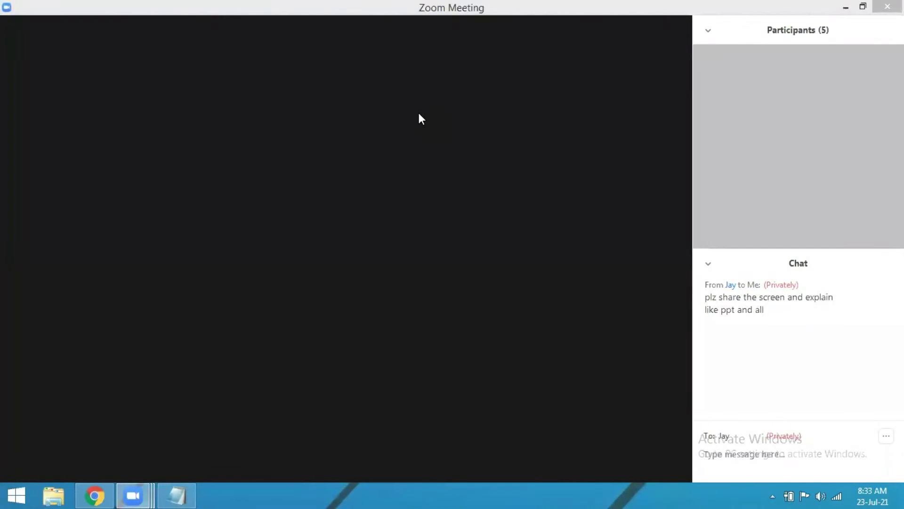
key("alt+Tab")
key("alt+Tab")
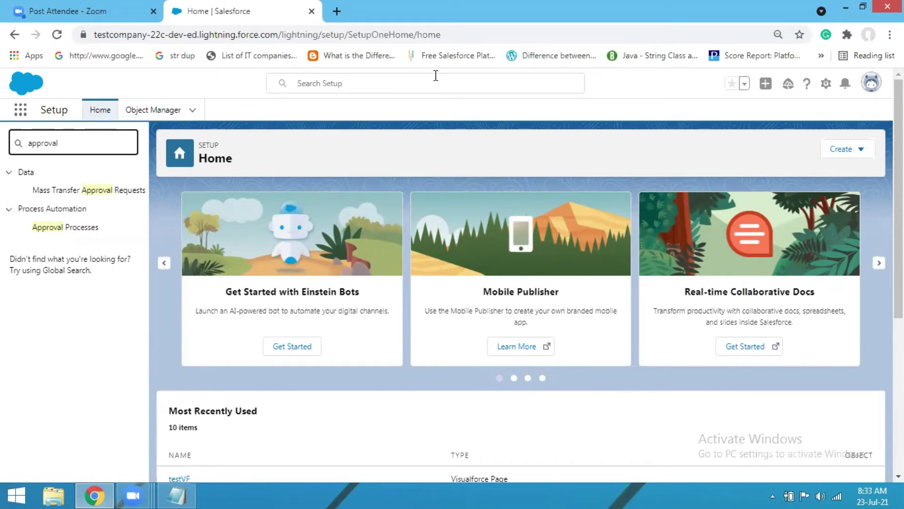
key("XF86AudioRaiseVolume")
- Switch to the Zoom meeting, put its chat and participants list out of the way, and return to the Salesforce Setup page
key("alt+Tab")
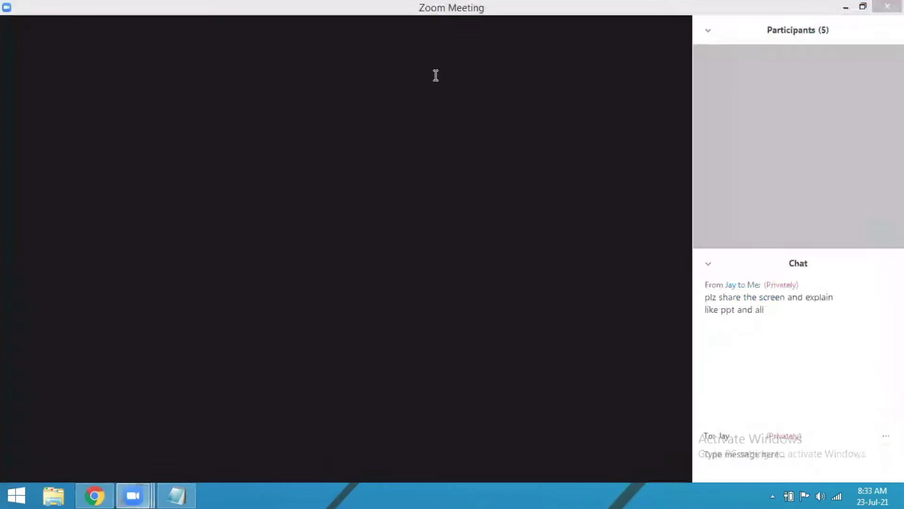
left_click(710, 267)
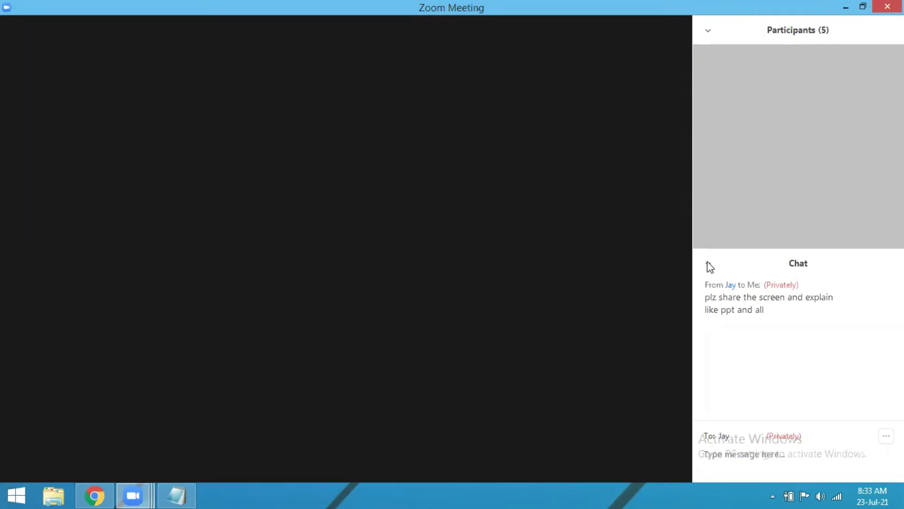
left_click(708, 265)
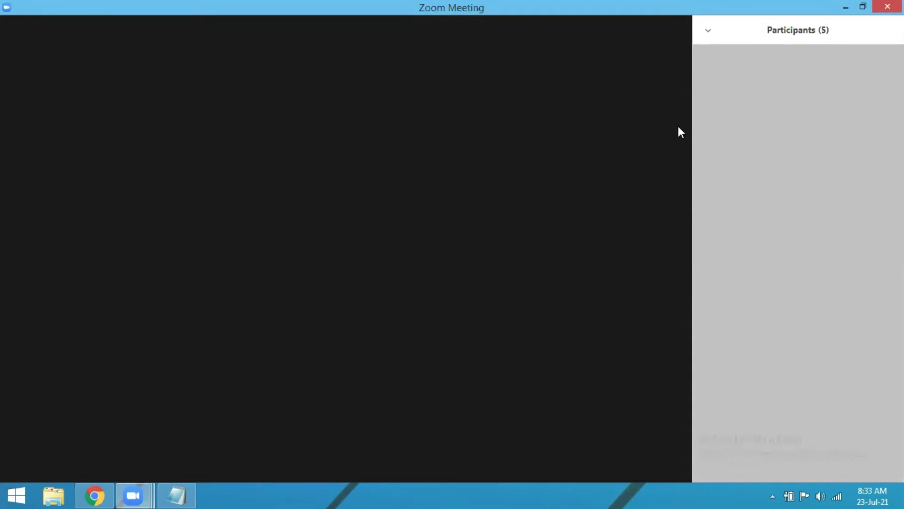
left_click(845, 7)
key("alt+Tab")
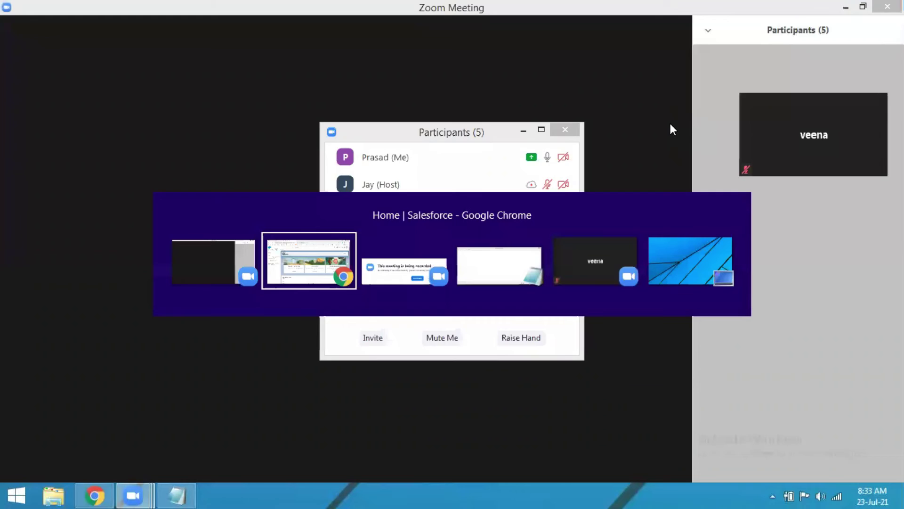
left_click(522, 134)
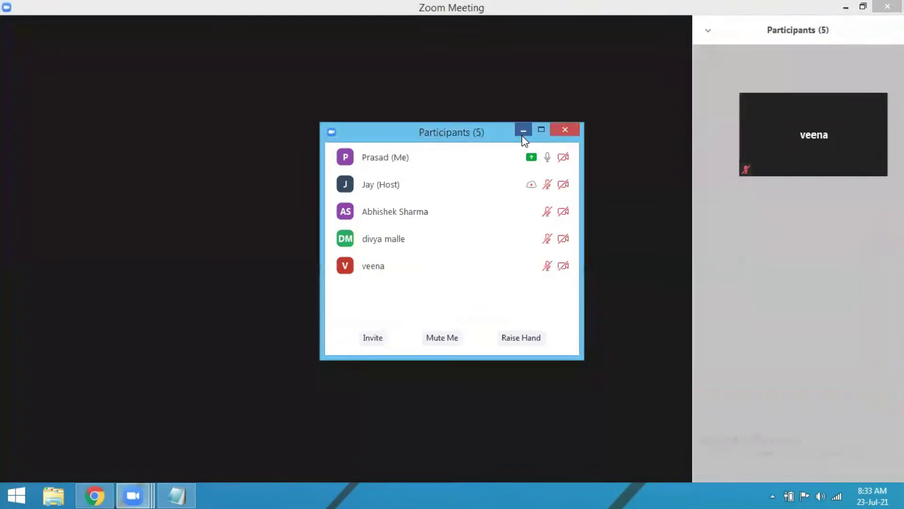
key("alt+Tab")
key("alt+Tab")
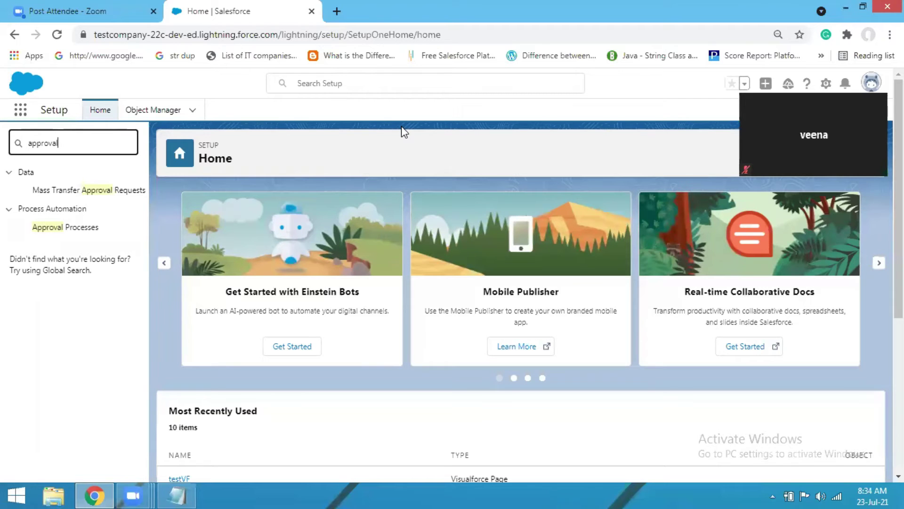
- Switch to Notepad and write "multi-tenant" on the first line of the empty document
left_click(191, 492)
type("mu")
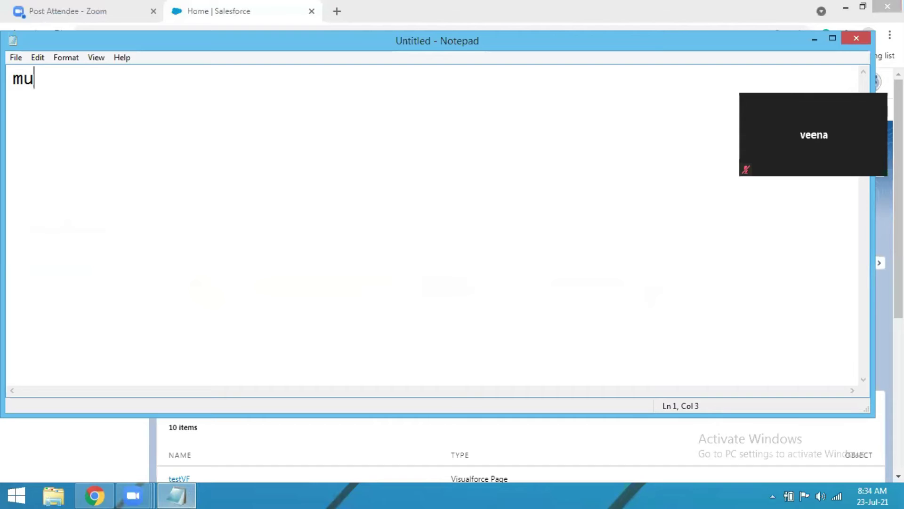
type("lti-tenant")
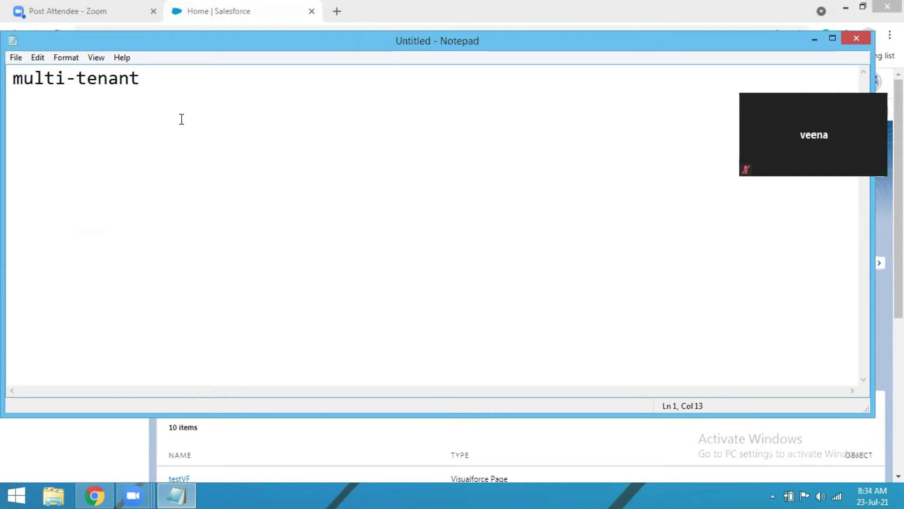
left_click_drag(141, 79, 17, 79)
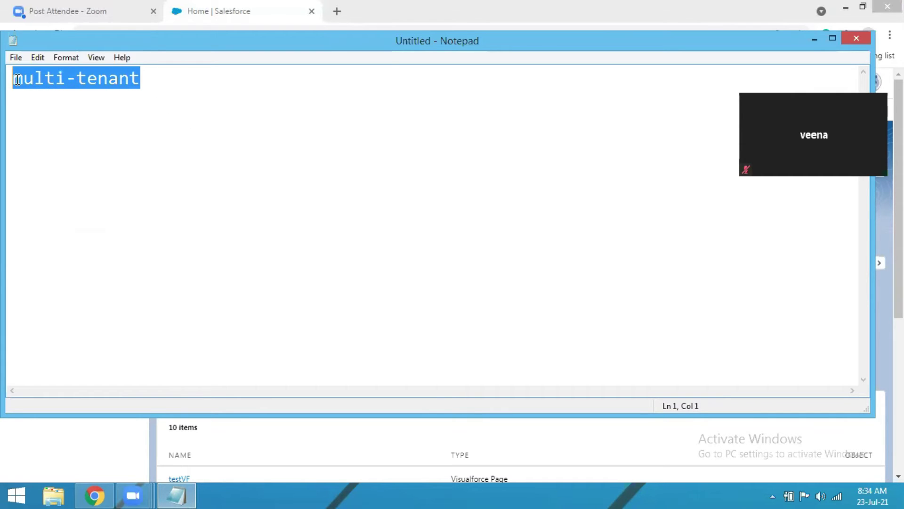
left_click(17, 79)
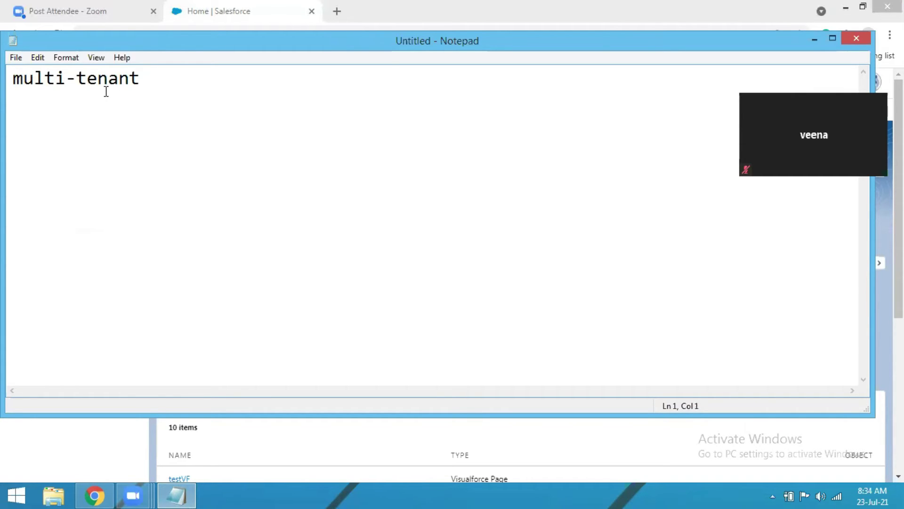
key("XF86AudioRaiseVolume")
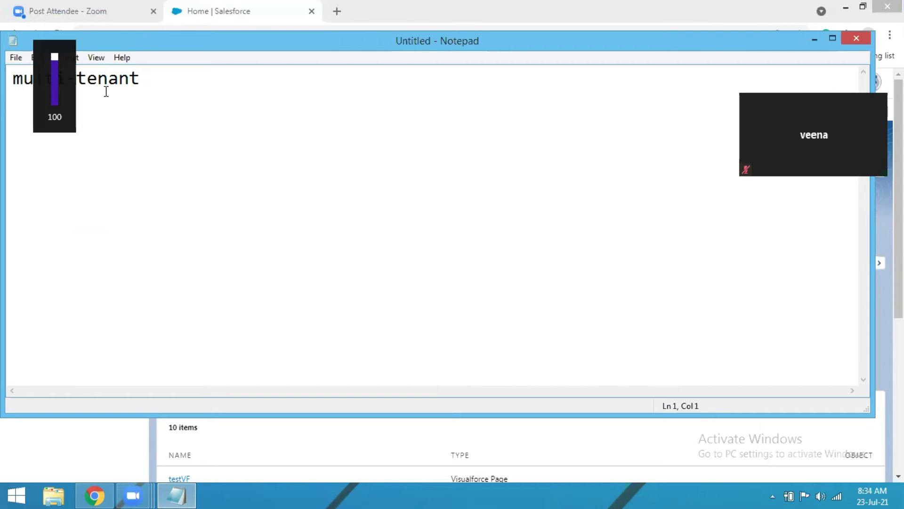
left_click(143, 82)
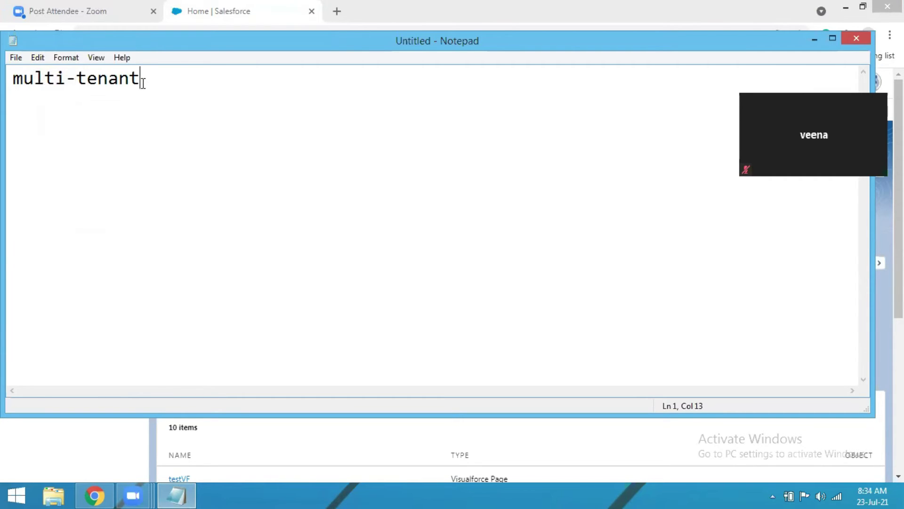
- Switch to Chrome, load developer.salesforce.com in a new tab and open its sign-up form
key("alt+Tab")
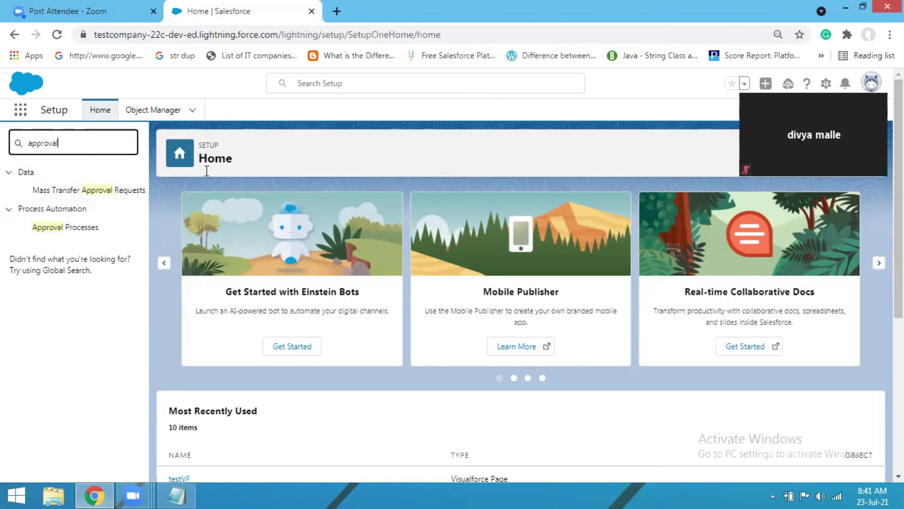
left_click(336, 12)
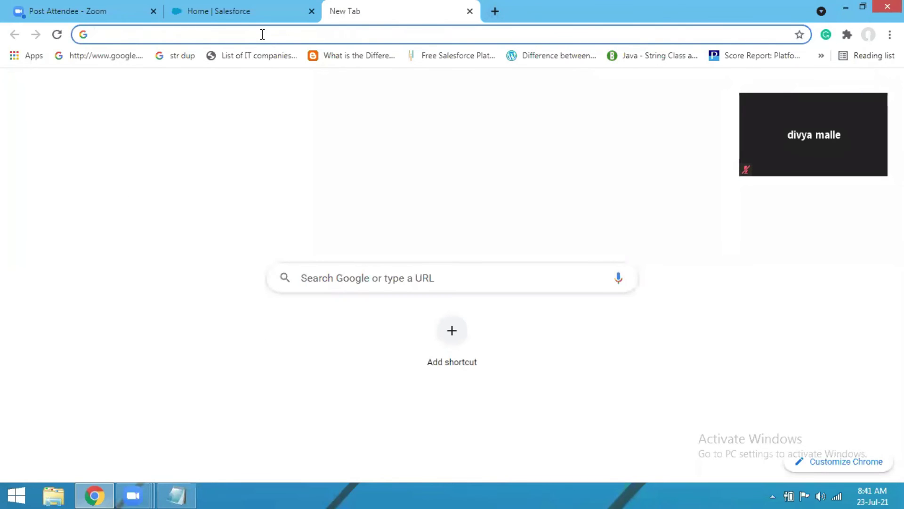
type("develope")
key("Right")
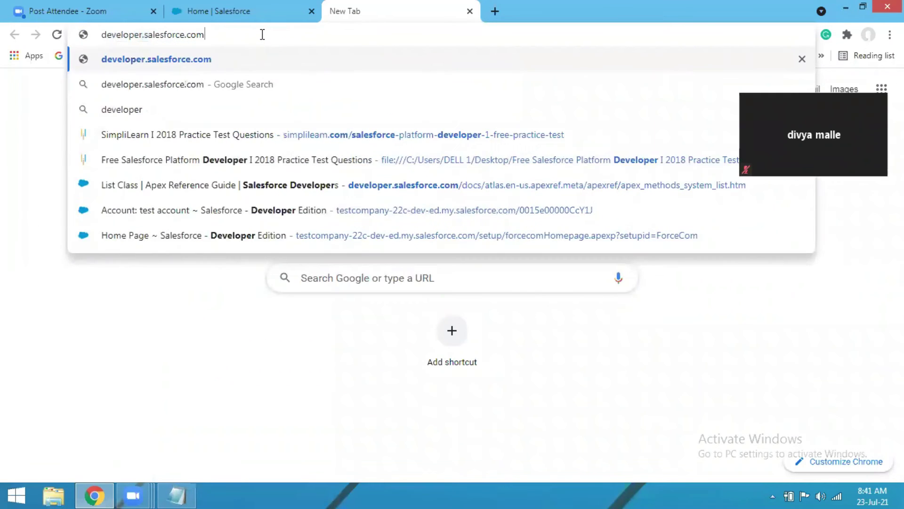
key("Return")
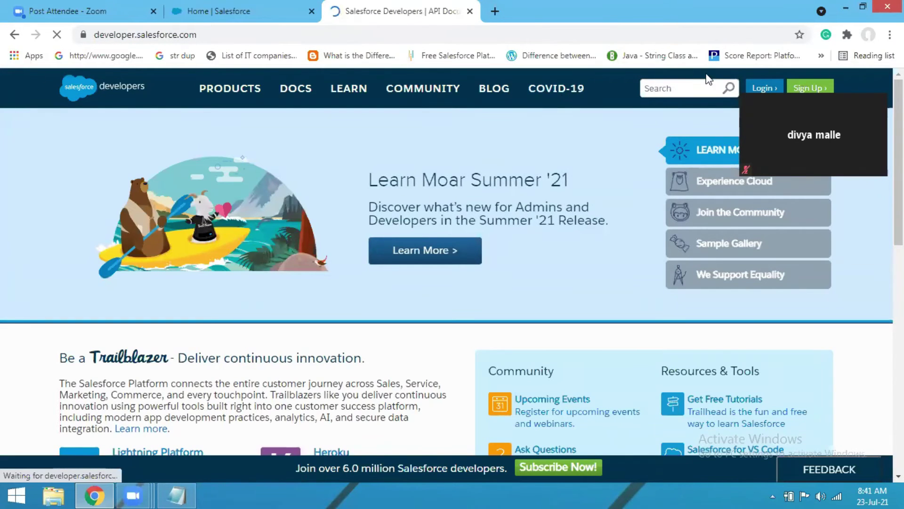
left_click(806, 88)
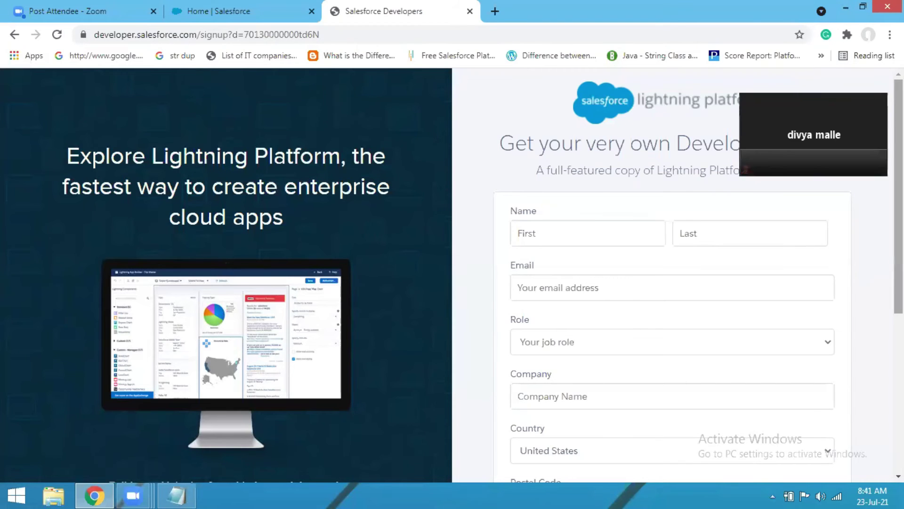
- Examine the fields, terms checkbox and submit option of the Developer Edition sign-up form, and return to the Salesforce Setup page
left_click_drag(899, 160, 899, 187)
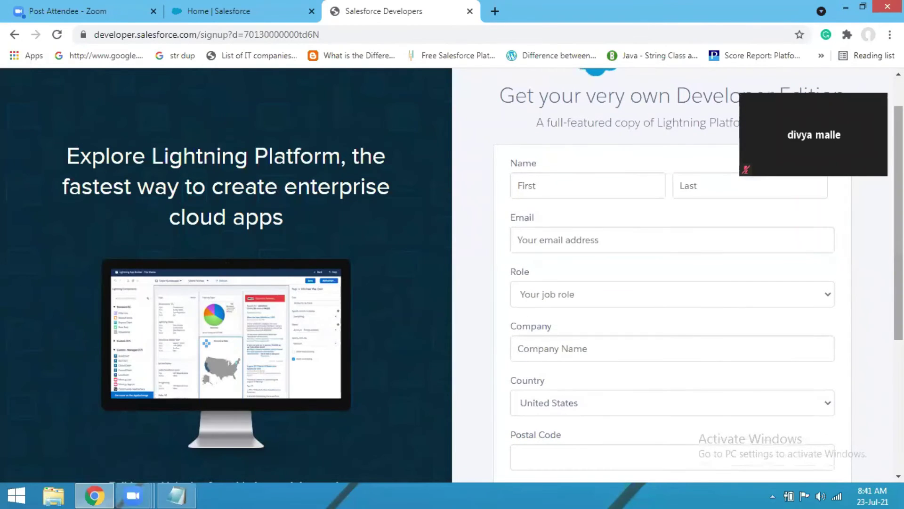
left_click_drag(898, 187, 899, 218)
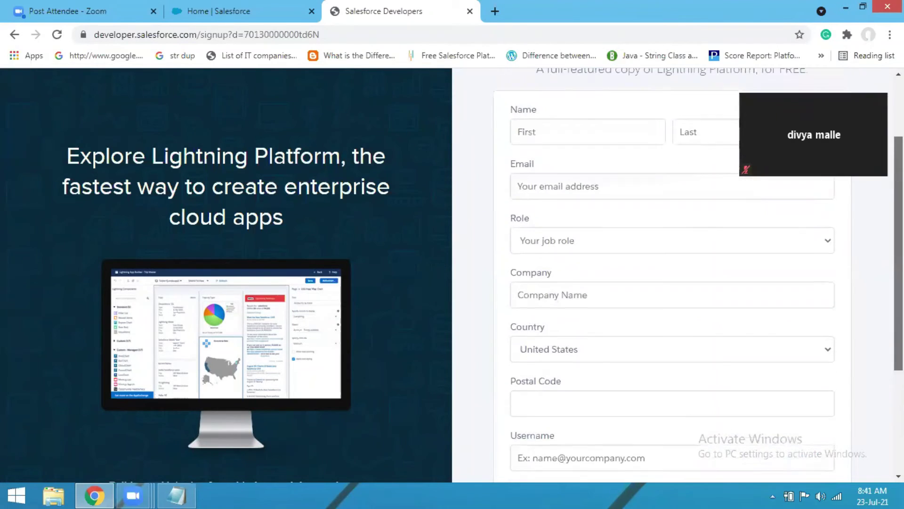
scroll(699, 273, "up", 1)
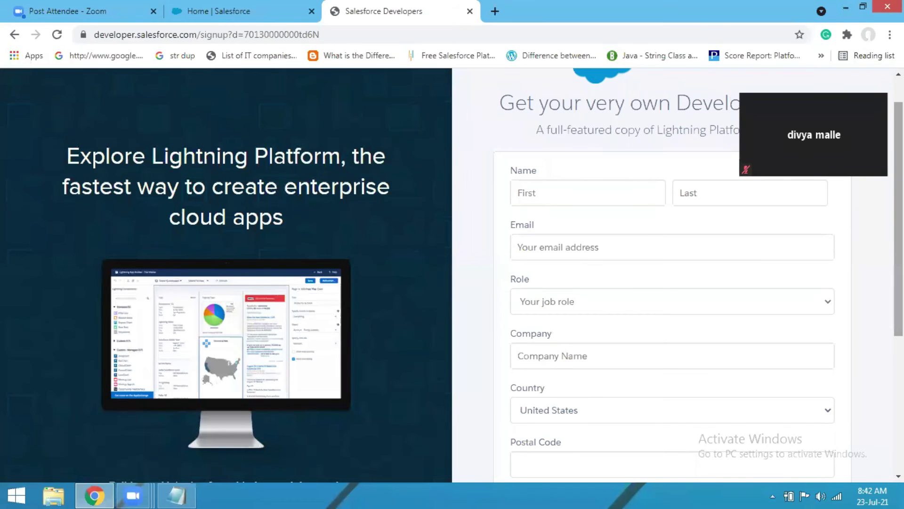
left_click(633, 200)
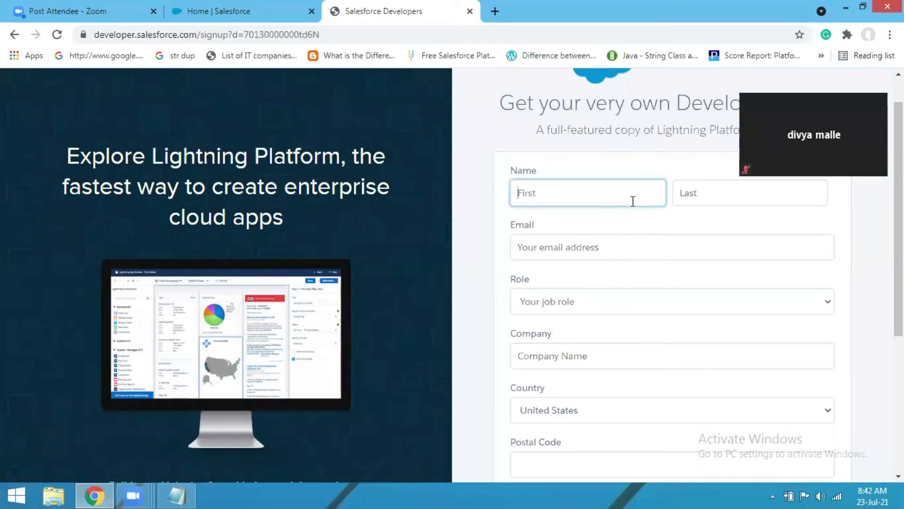
left_click(682, 194)
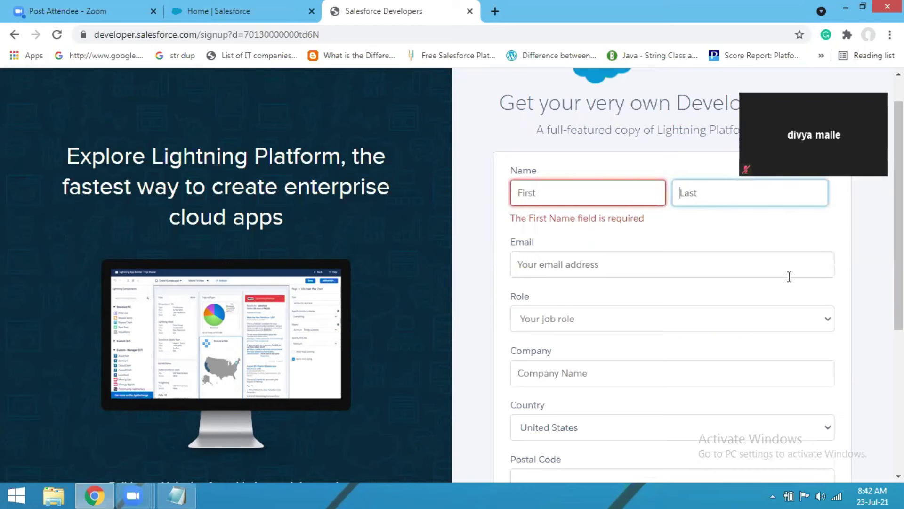
scroll(759, 221, "down", 1)
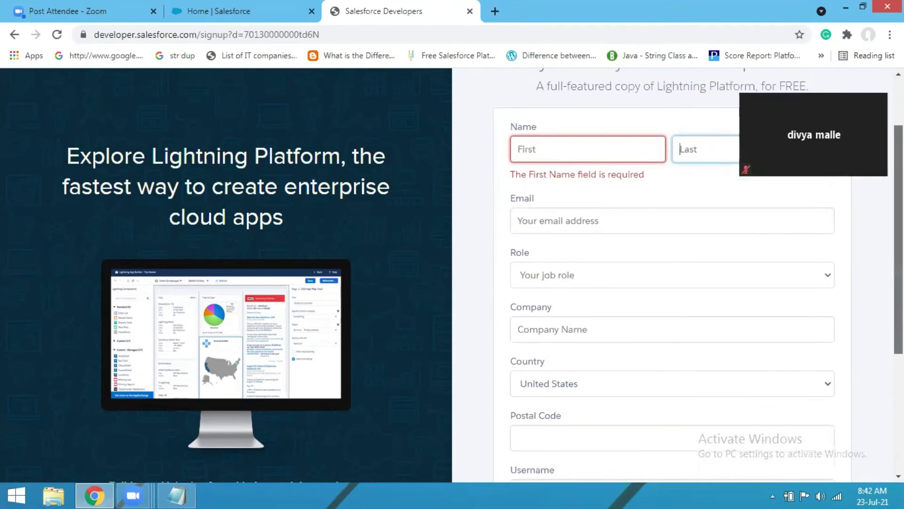
left_click(759, 220)
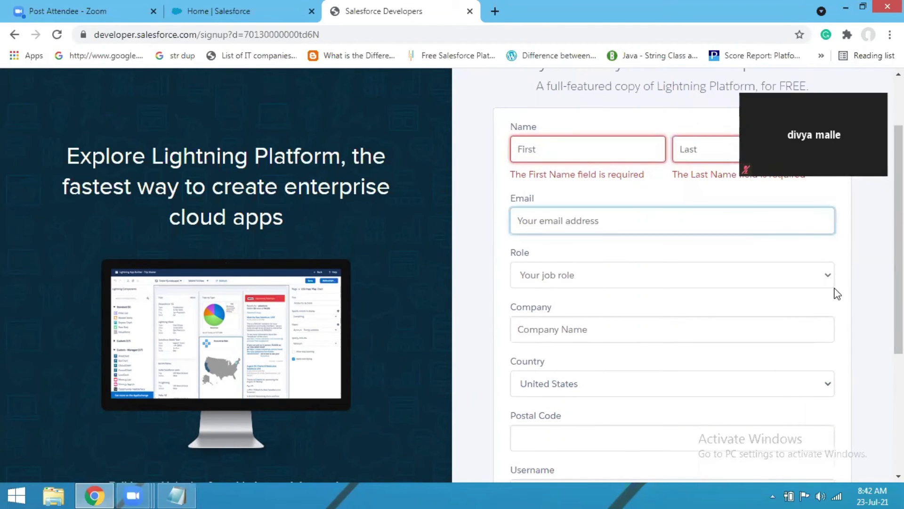
left_click(879, 317)
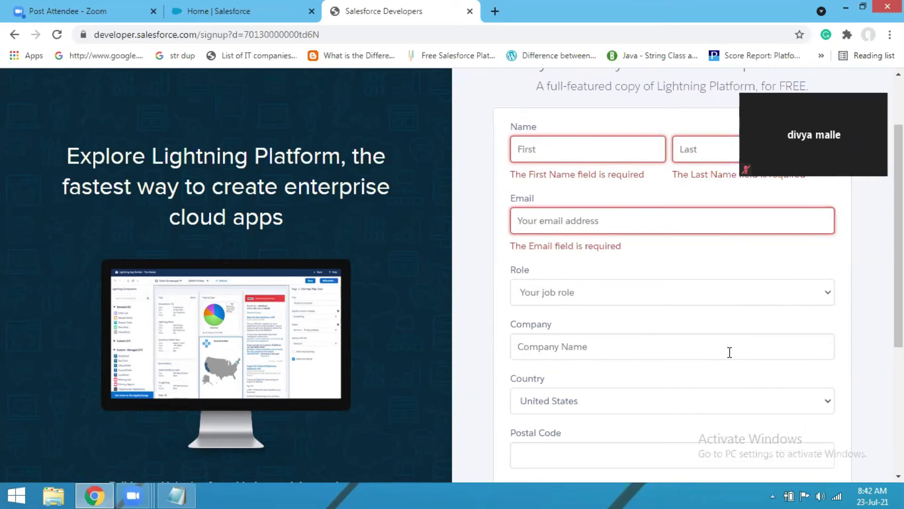
scroll(843, 323, "down", 2)
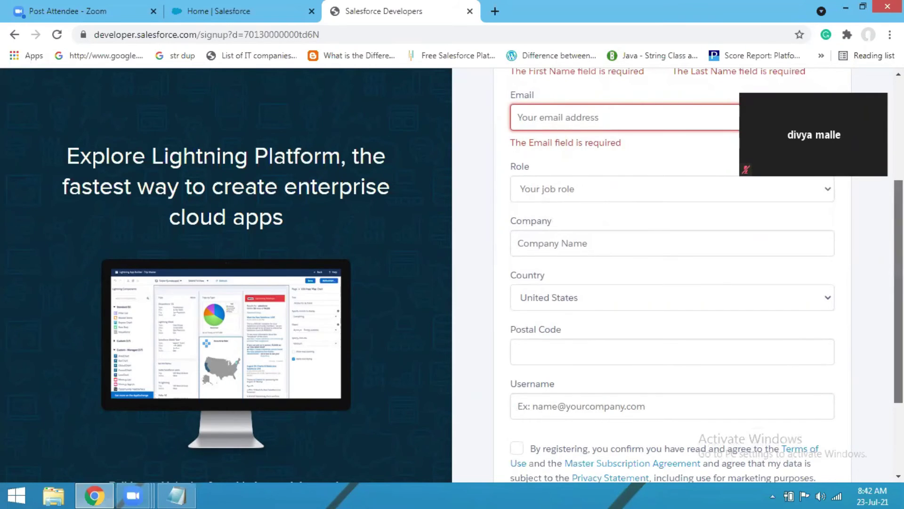
scroll(831, 379, "down", 2)
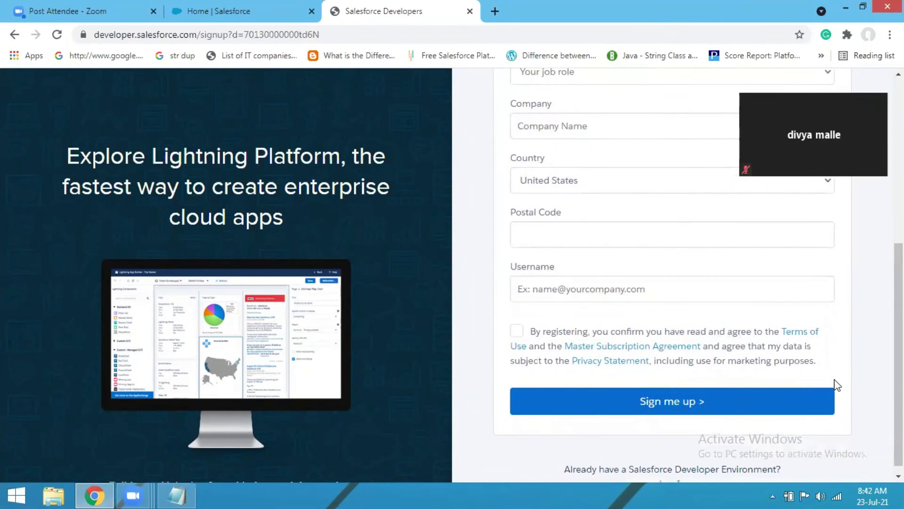
left_click(824, 400)
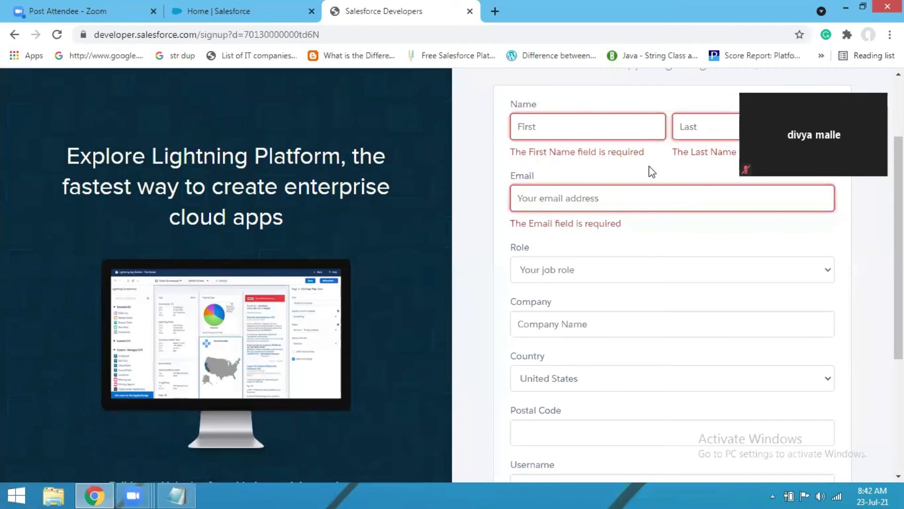
left_click(226, 11)
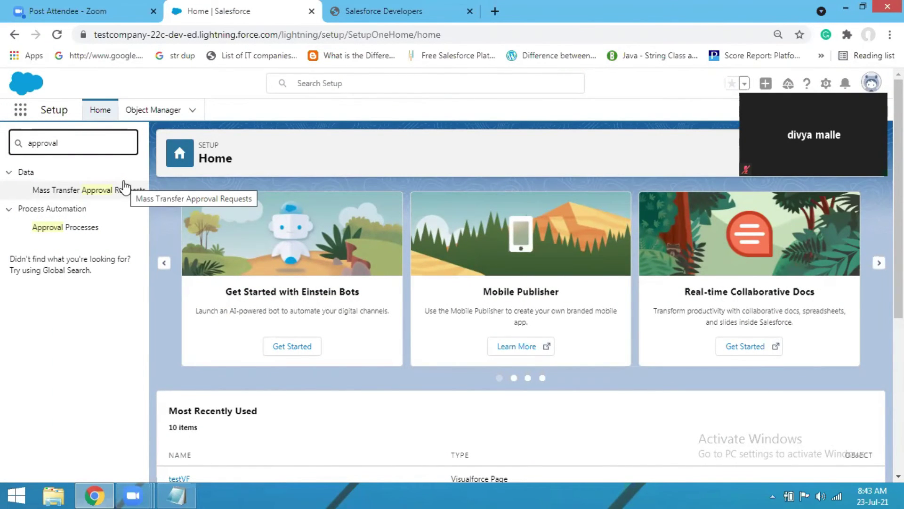
- Review the Developer Edition sign-up form alongside the Salesforce Setup page, finishing at the form's heading and name fields
left_click(352, 9)
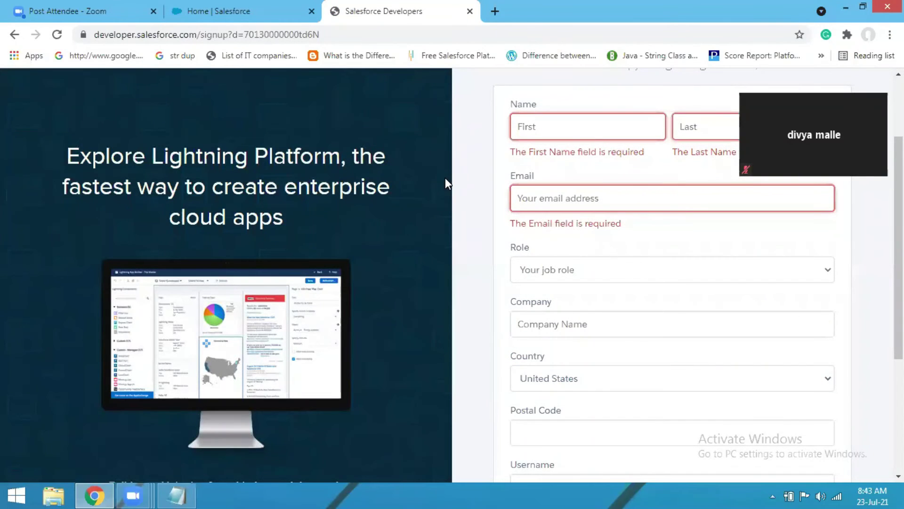
mouse_move(783, 132)
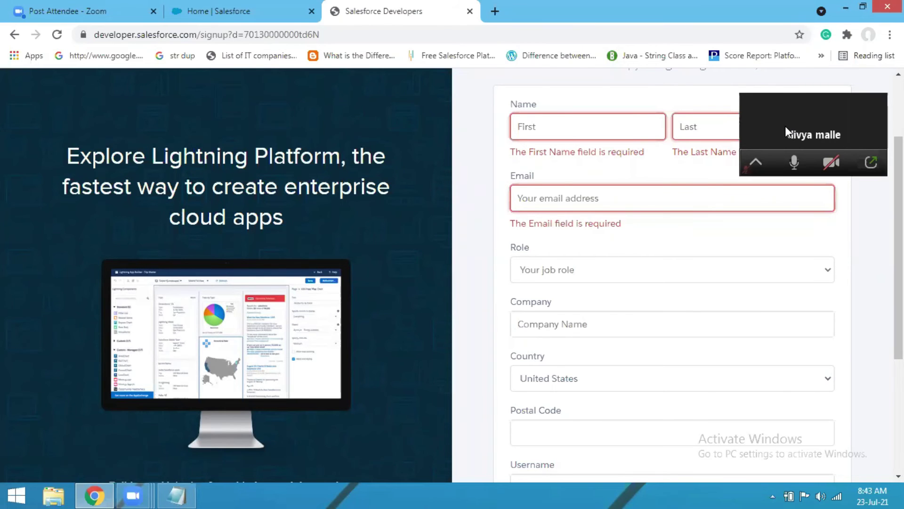
left_click(282, 12)
left_click(363, 6)
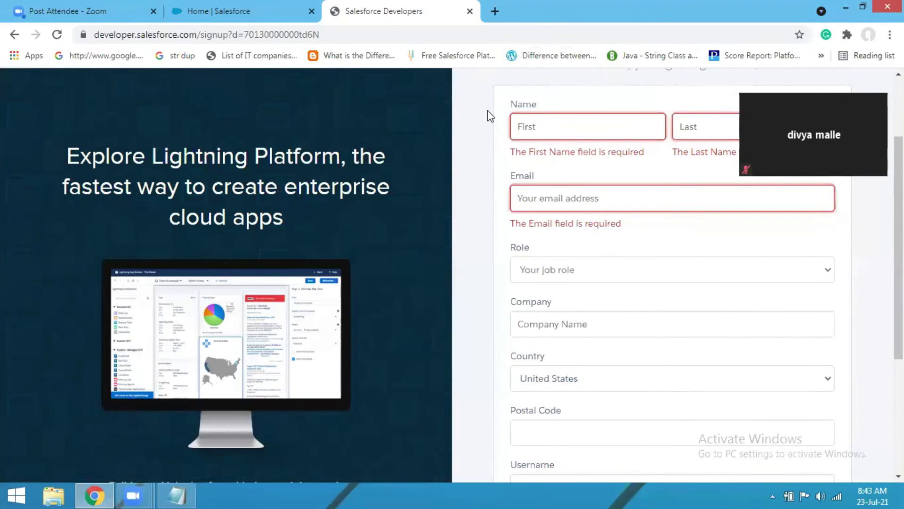
left_click(256, 8)
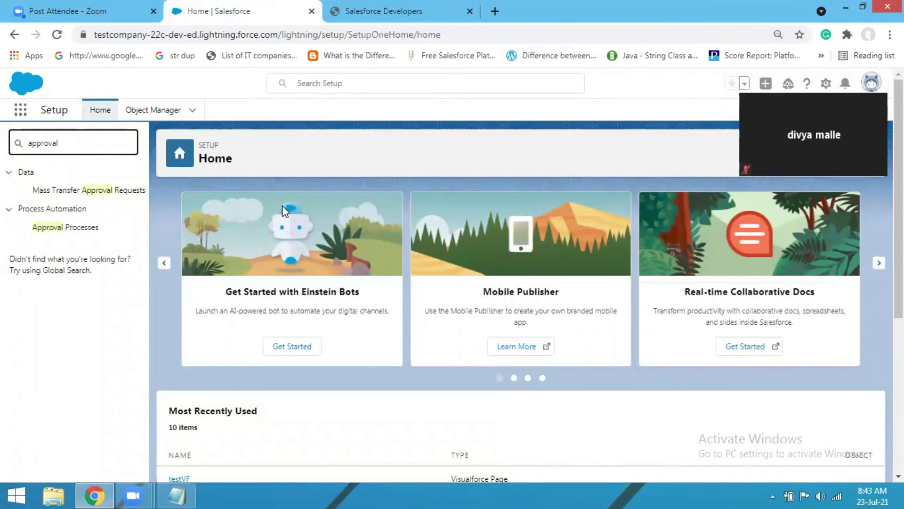
left_click(418, 9)
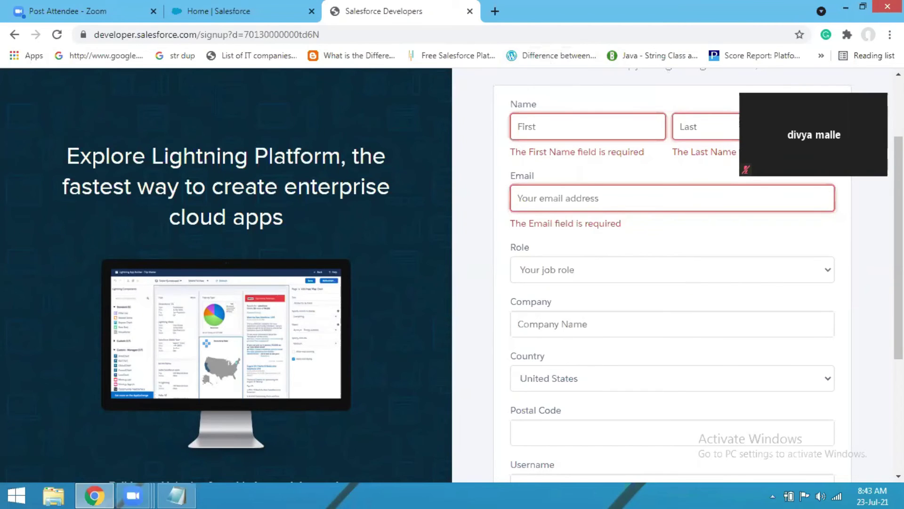
scroll(899, 235, "up", 3)
mouse_move(899, 191)
left_mouse_down()
mouse_move(898, 226)
mouse_move(898, 201)
left_mouse_up()
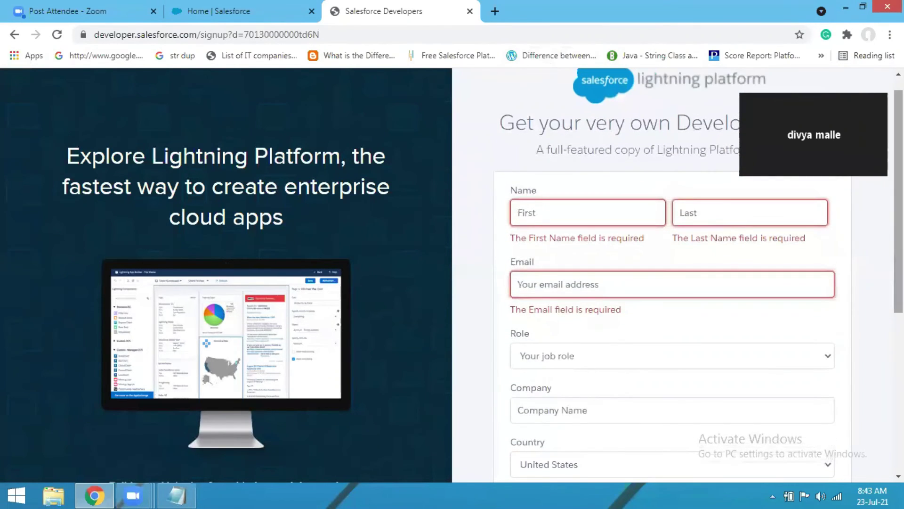
mouse_move(822, 134)
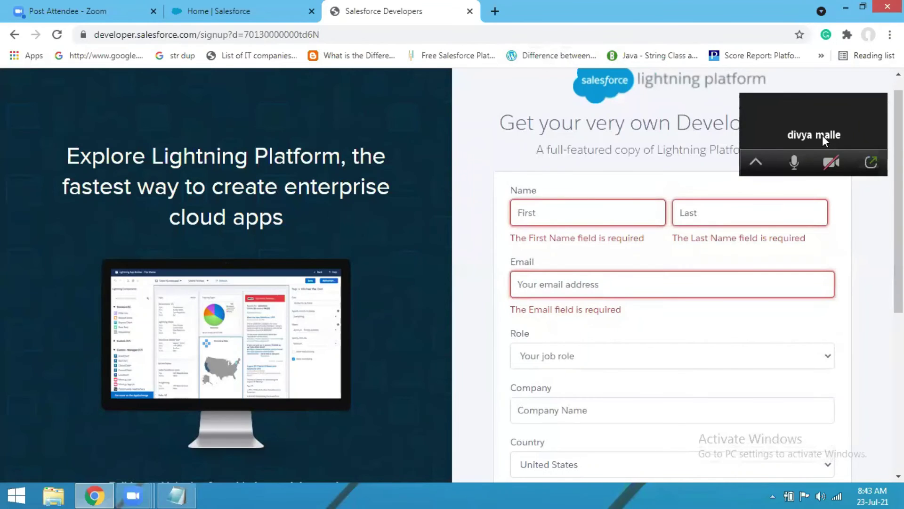